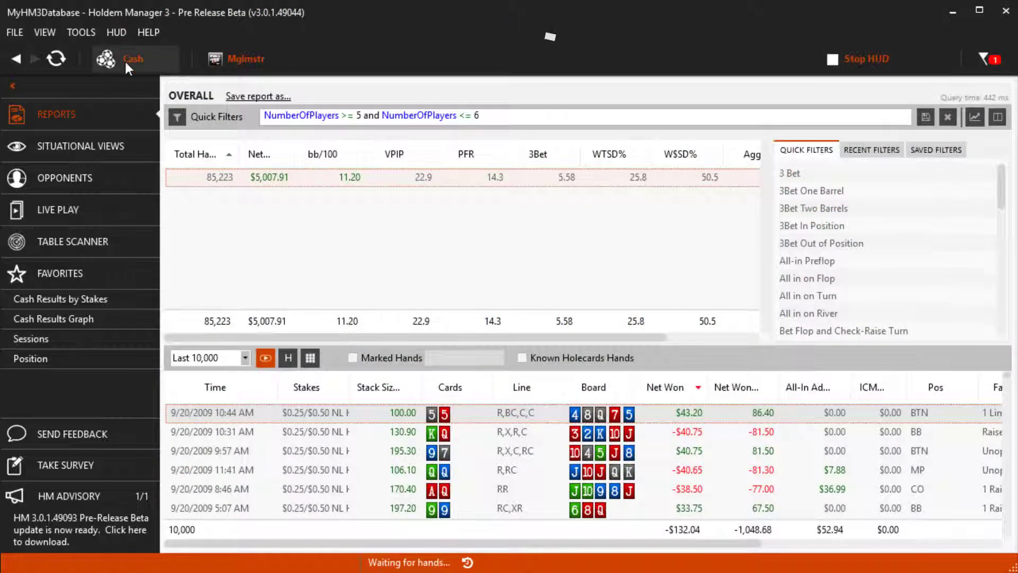
# Step: In Replayer Settings, make the right-hand seat the 3-max preferred seat
pyautogui.click(87, 29)
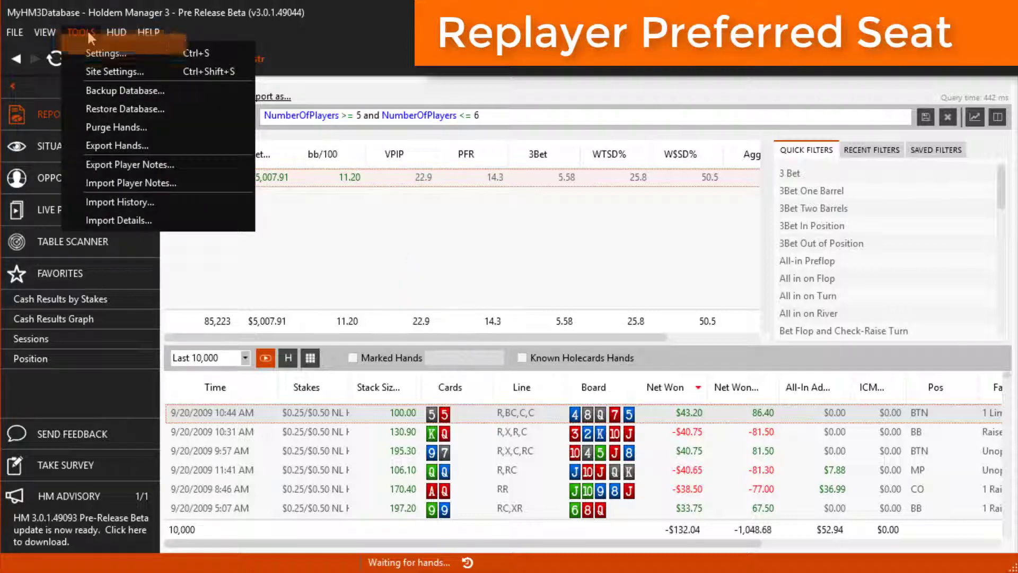
pyautogui.click(103, 55)
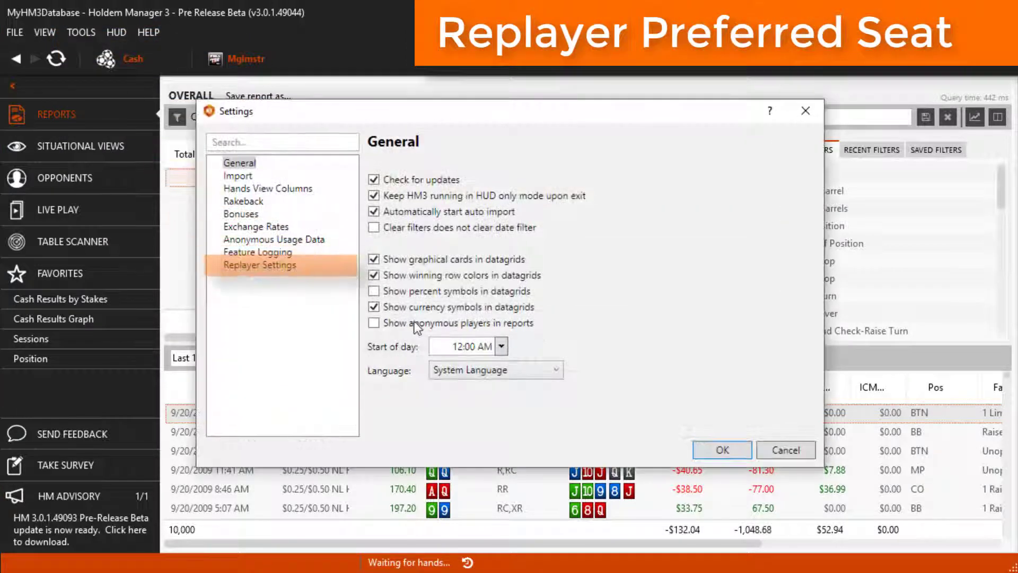
pyautogui.click(284, 268)
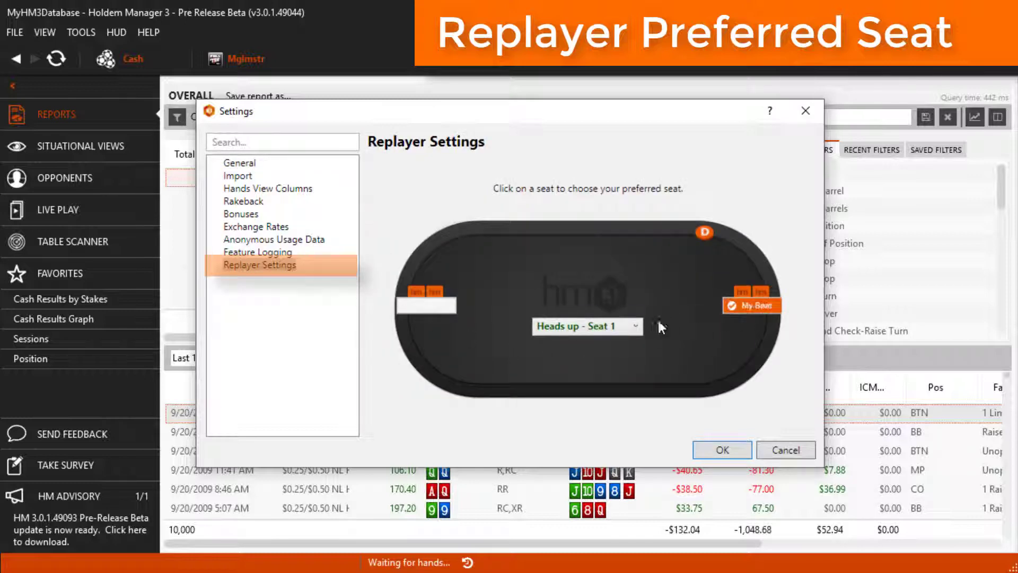
pyautogui.click(620, 326)
pyautogui.click(645, 362)
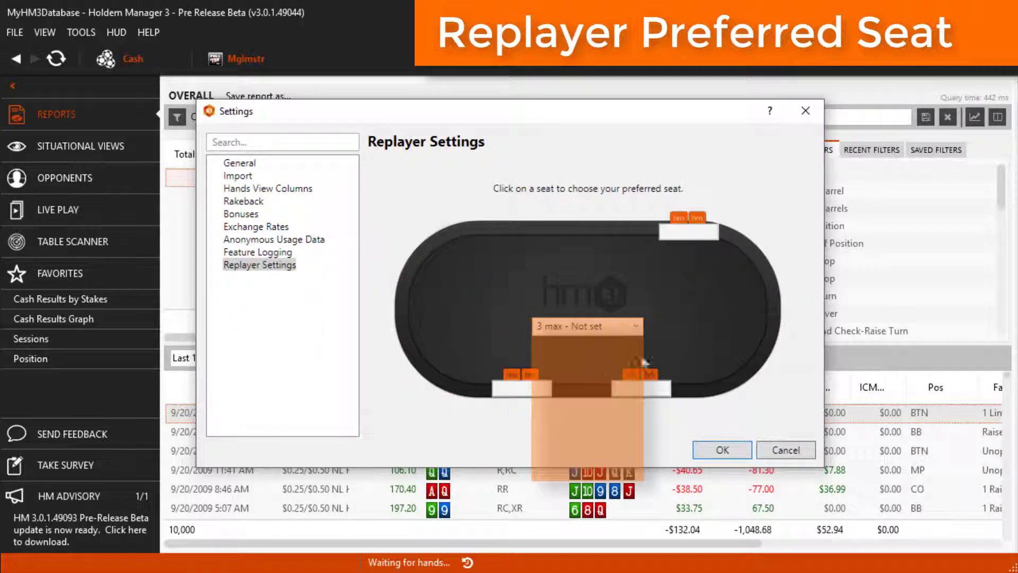
pyautogui.click(633, 390)
# Step: Set Replayer preferred seats: Seat 2 for 4-max, bottom-right seat for 5-max and 6-max
pyautogui.click(617, 325)
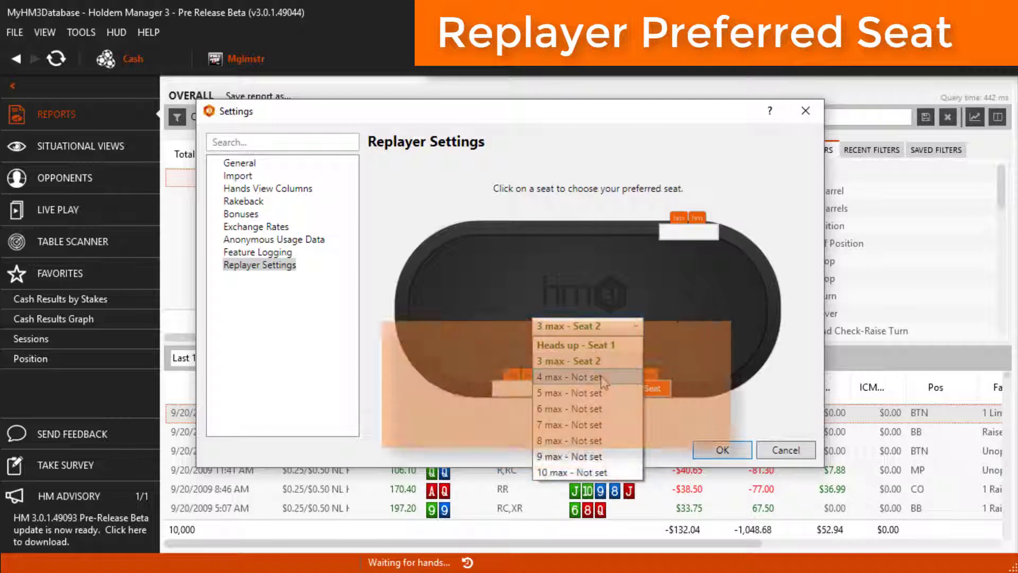
pyautogui.click(603, 377)
pyautogui.click(746, 342)
pyautogui.click(618, 326)
pyautogui.click(581, 393)
pyautogui.click(688, 388)
pyautogui.click(618, 326)
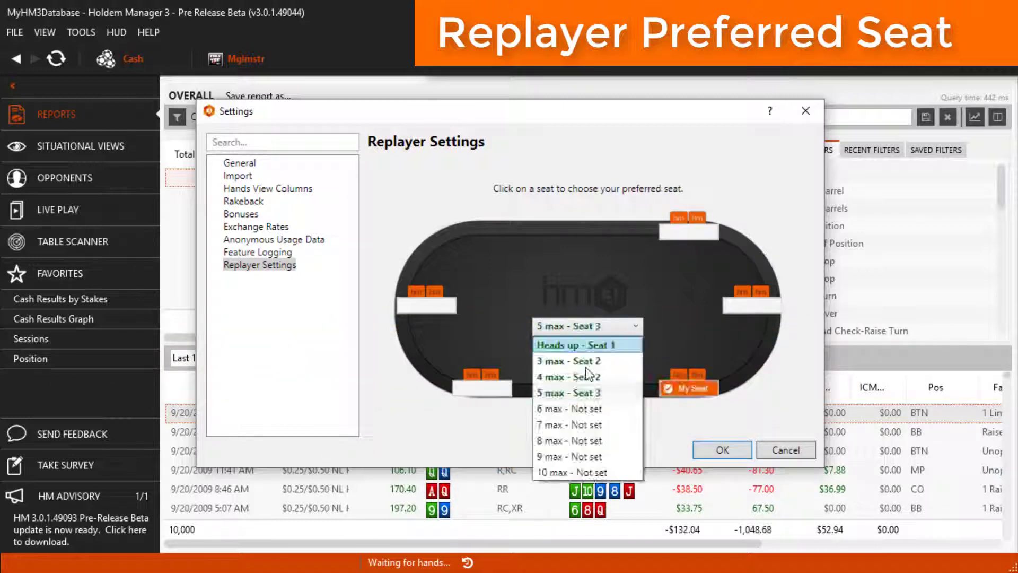
pyautogui.click(569, 408)
pyautogui.click(700, 388)
# Step: Make Seat 4 the preferred seat for 7-, 8-, 9- and 10-max tables and save
pyautogui.click(618, 325)
pyautogui.click(569, 424)
pyautogui.click(700, 382)
pyautogui.click(618, 326)
pyautogui.click(569, 440)
pyautogui.click(700, 388)
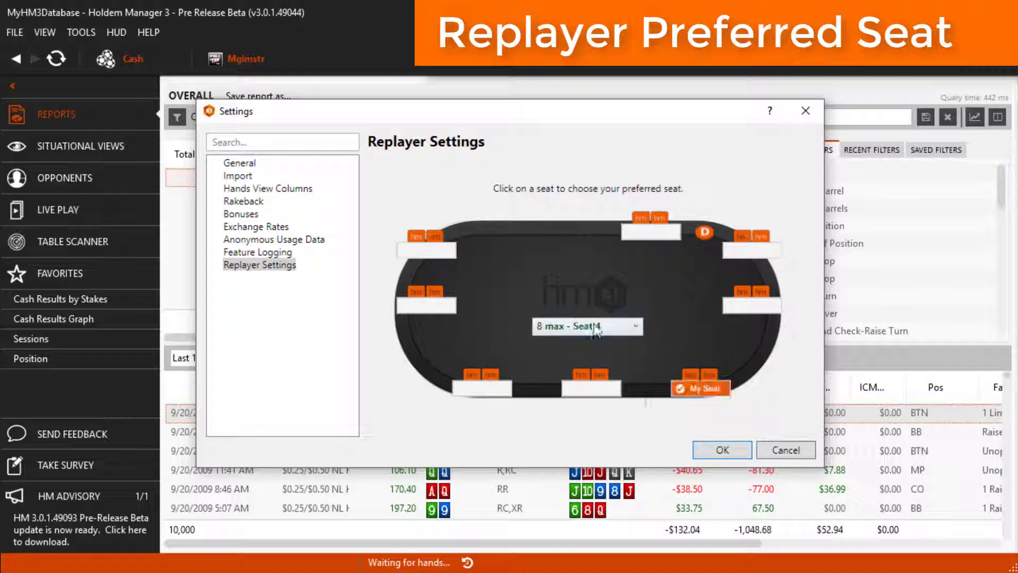
pyautogui.click(596, 326)
pyautogui.click(569, 456)
pyautogui.click(700, 388)
pyautogui.click(618, 326)
pyautogui.click(569, 472)
pyautogui.click(700, 388)
pyautogui.click(723, 450)
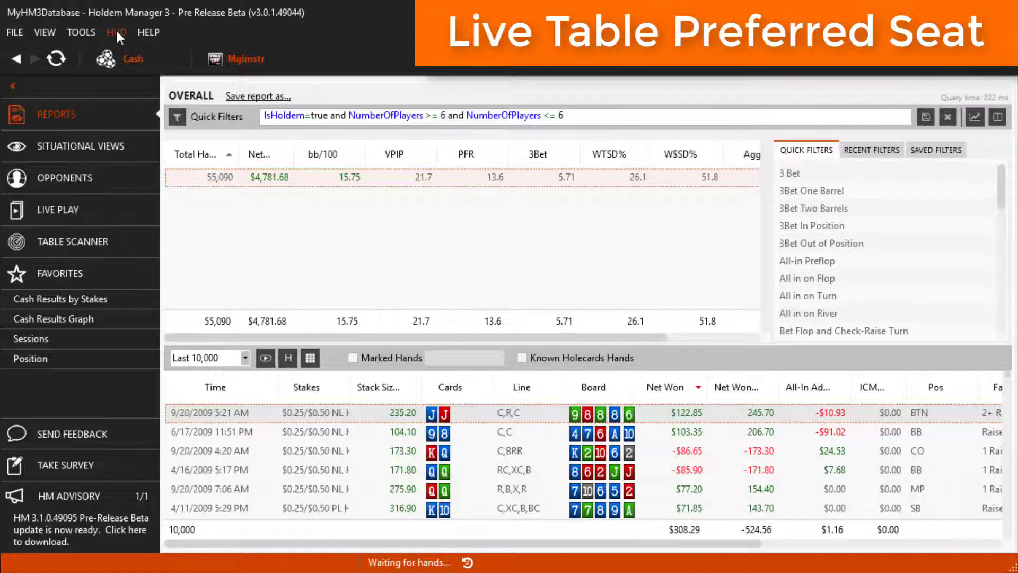
# Step: In Site Settings, switch PokerStars' My Seat from automatic detection to Specific Seat
pyautogui.click(88, 33)
pyautogui.click(101, 72)
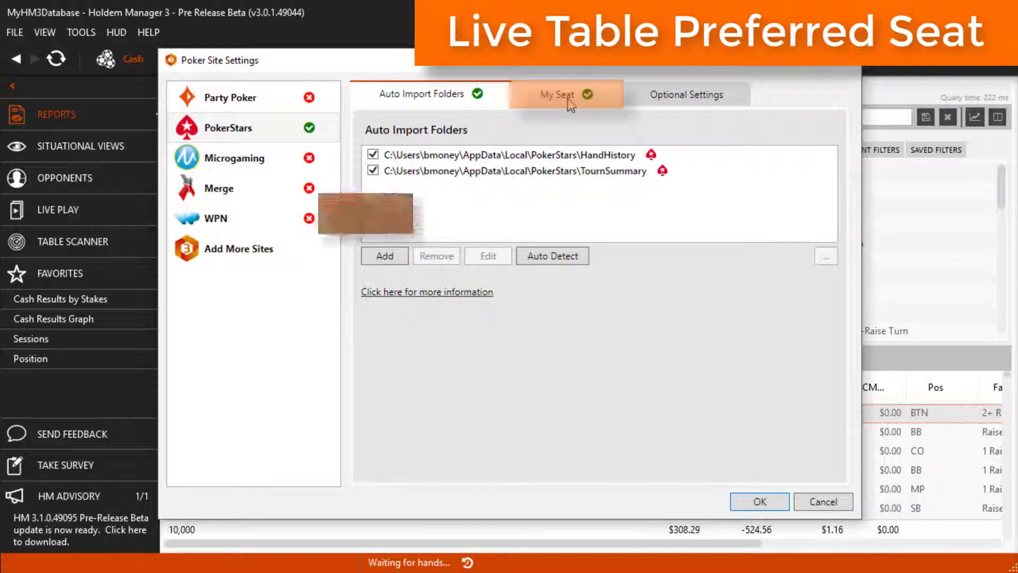
pyautogui.click(568, 100)
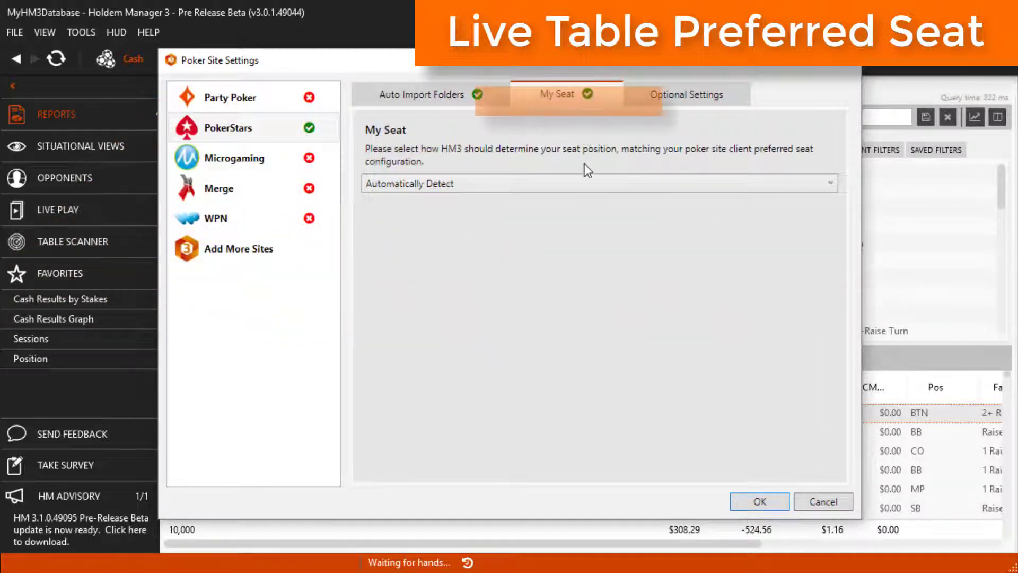
pyautogui.click(587, 191)
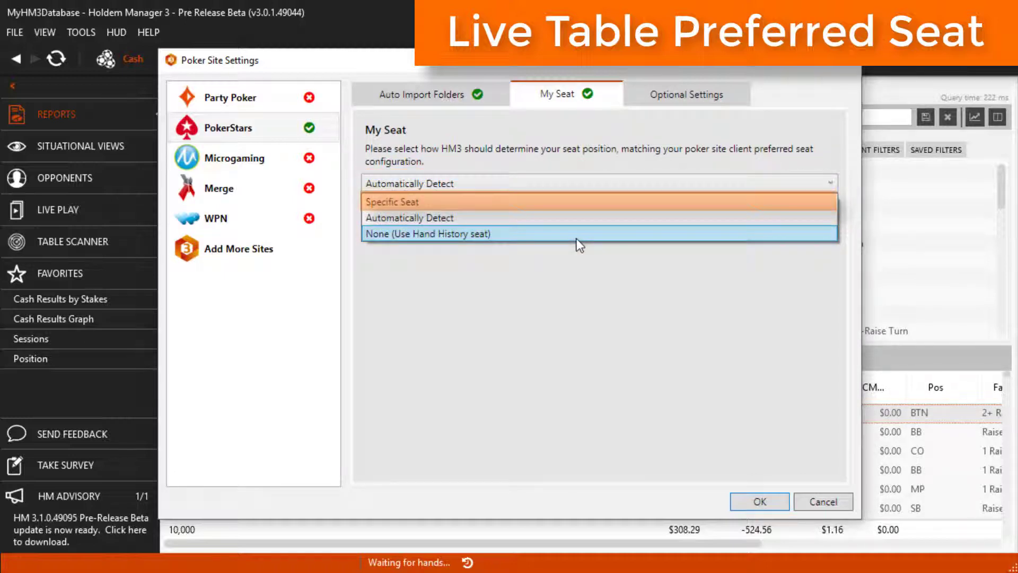
pyautogui.click(583, 203)
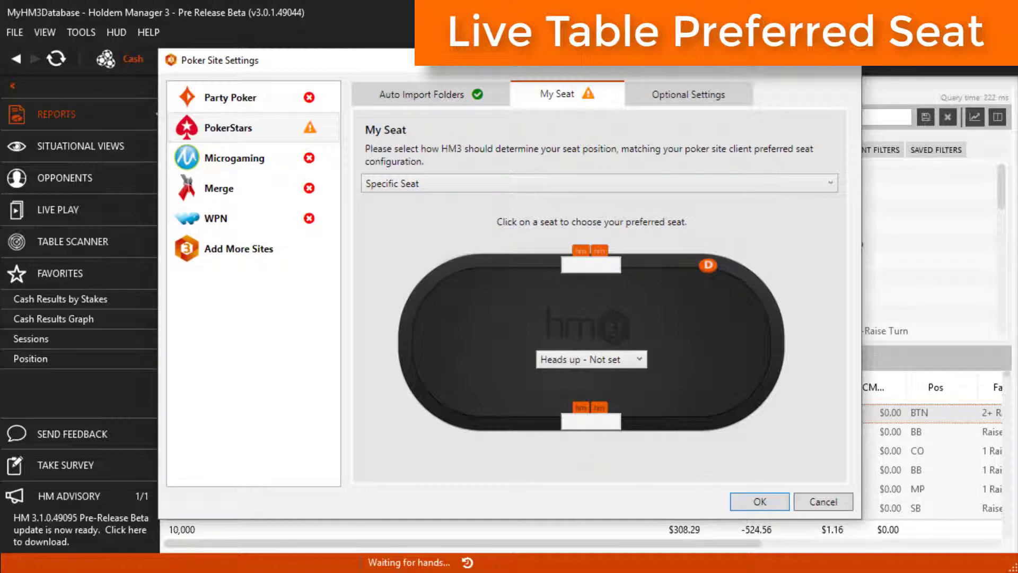
# Step: Pick PokerStars preferred seats: bottom seat for 4-max and 5-max, right seat for 6-max
pyautogui.click(596, 419)
pyautogui.click(609, 360)
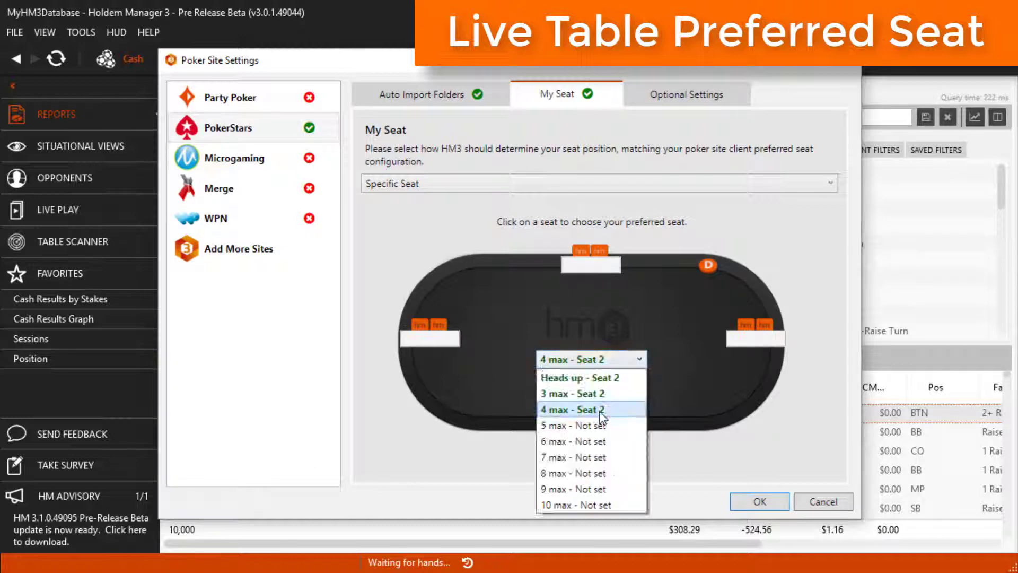
pyautogui.click(598, 427)
pyautogui.click(587, 427)
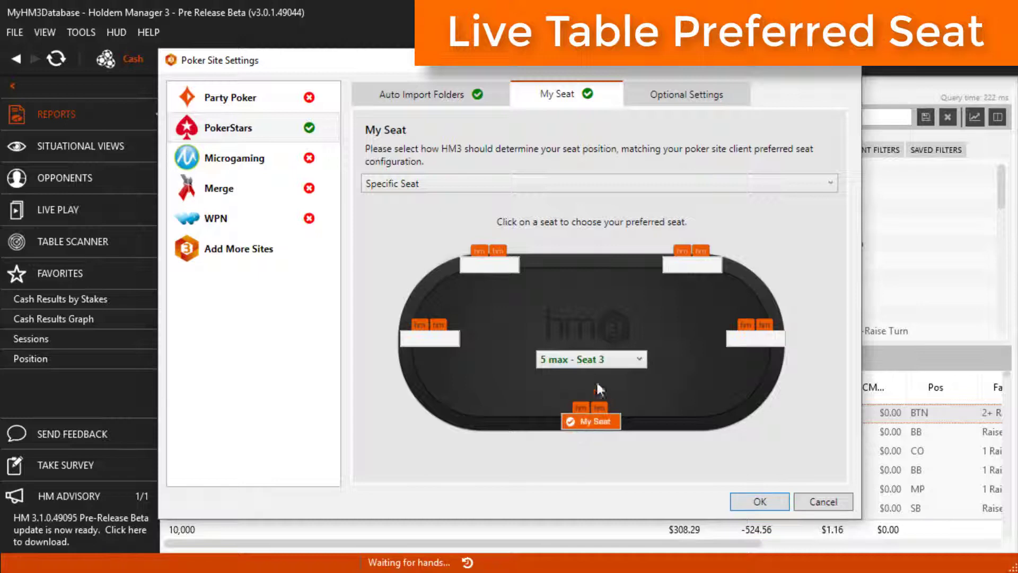
pyautogui.click(609, 359)
pyautogui.click(594, 441)
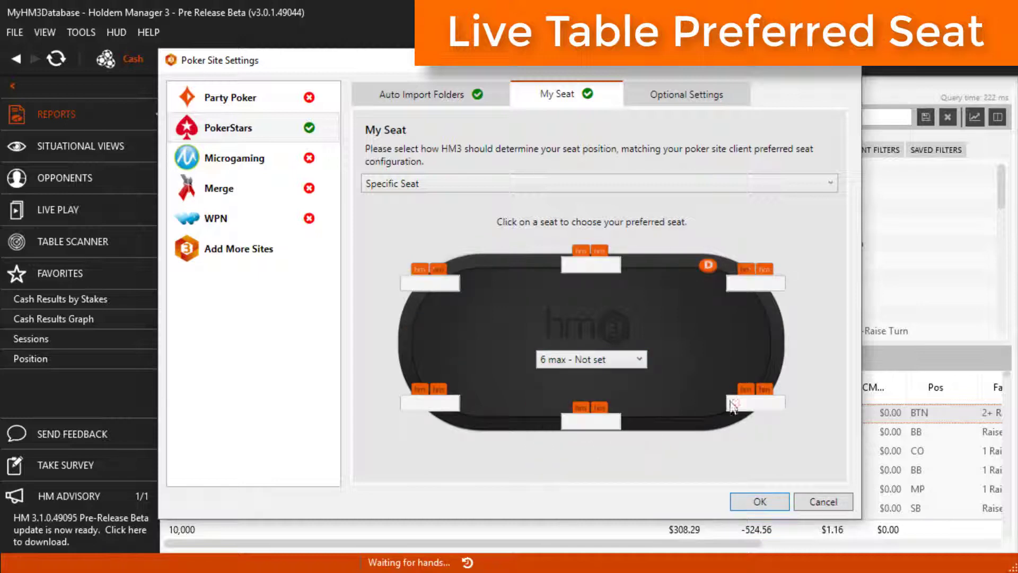
pyautogui.click(762, 404)
# Step: Set the bottom-right seat for 7-max, leave 10 max - Seat 4 selected, and confirm
pyautogui.click(562, 362)
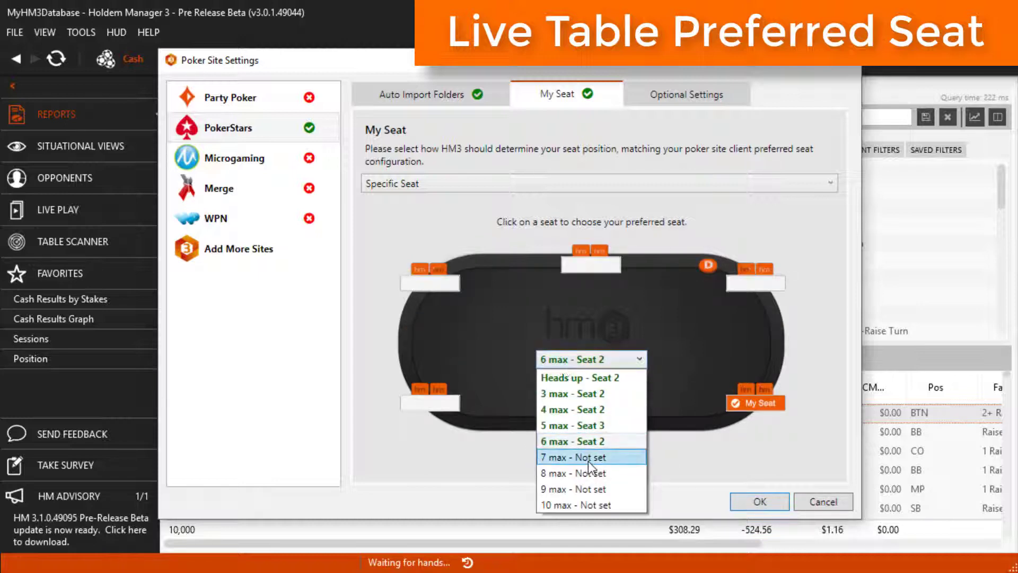
pyautogui.click(588, 461)
pyautogui.click(683, 431)
pyautogui.click(578, 360)
pyautogui.click(588, 498)
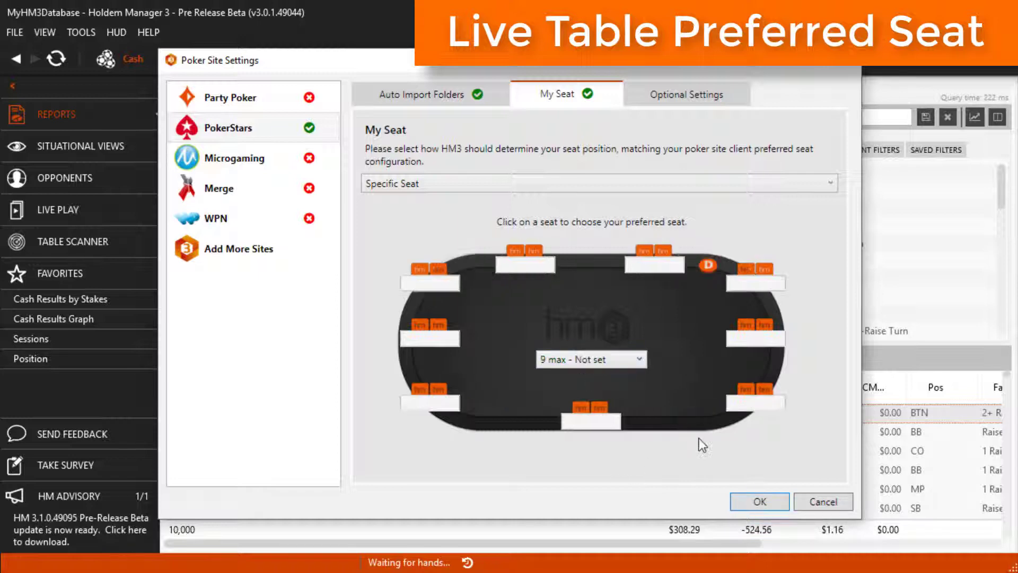
pyautogui.click(631, 365)
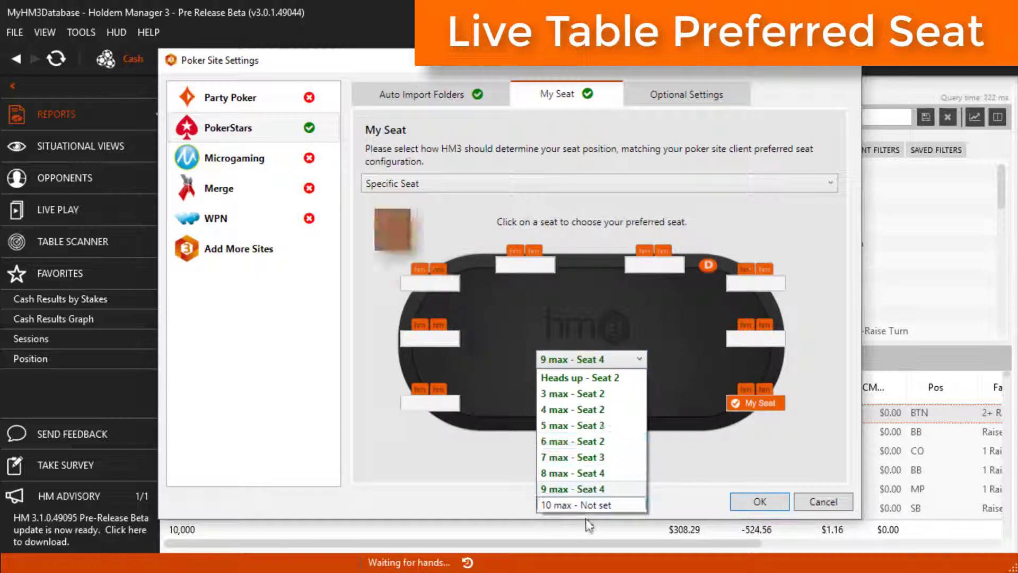
pyautogui.click(591, 505)
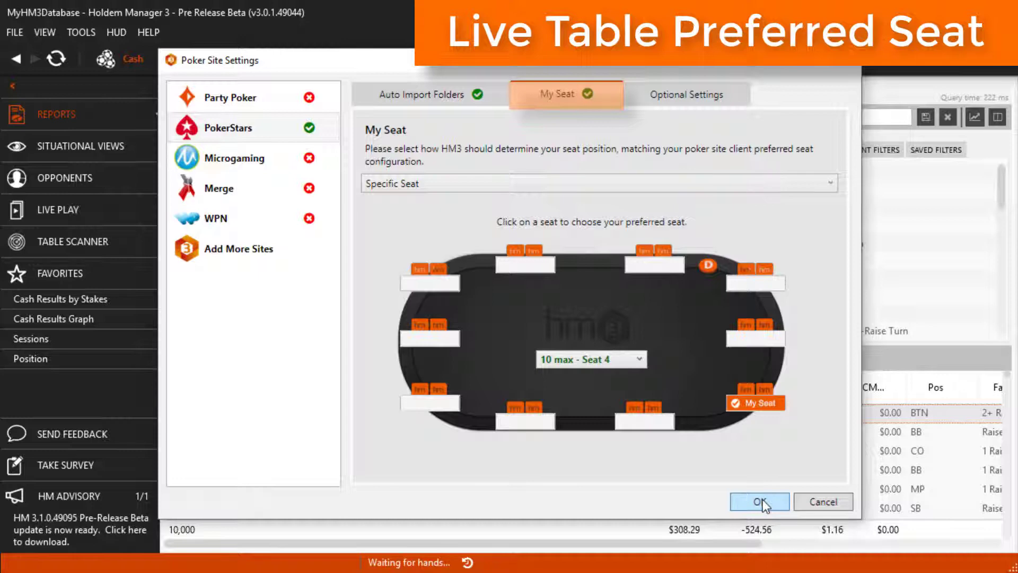
pyautogui.click(760, 502)
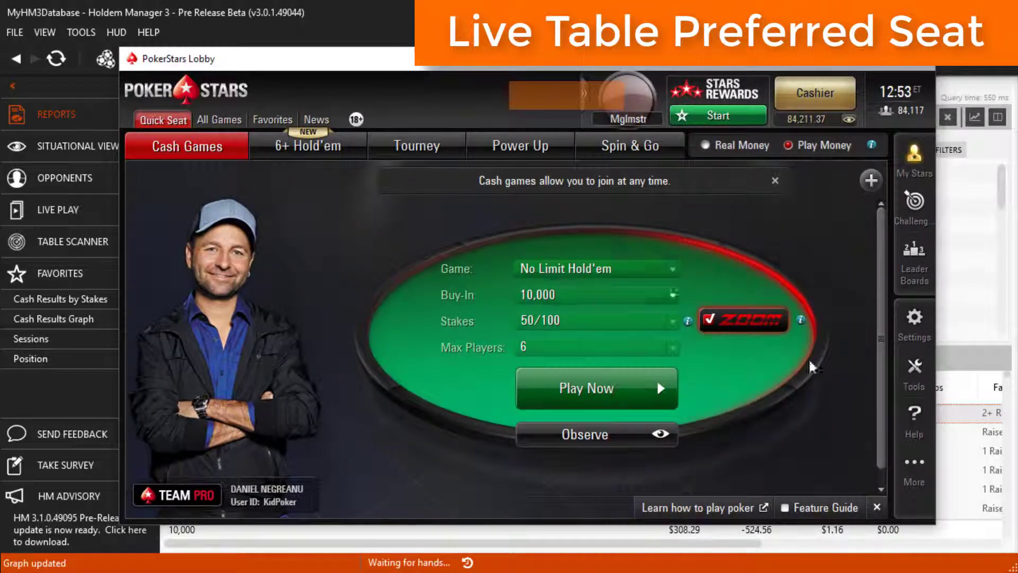
# Step: Open PokerStars' Table Appearance > Preferred Seat settings
pyautogui.click(916, 342)
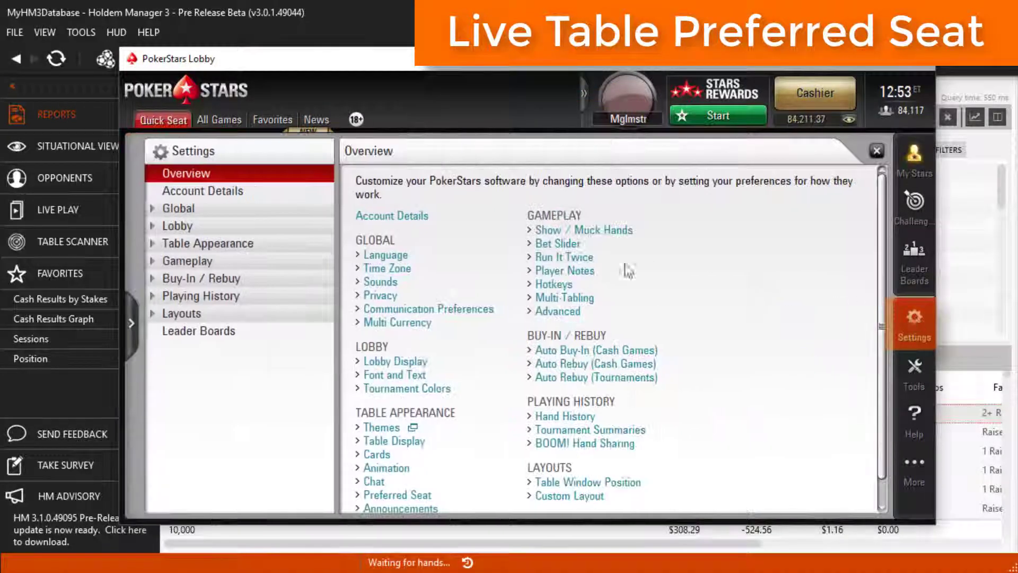
pyautogui.click(245, 246)
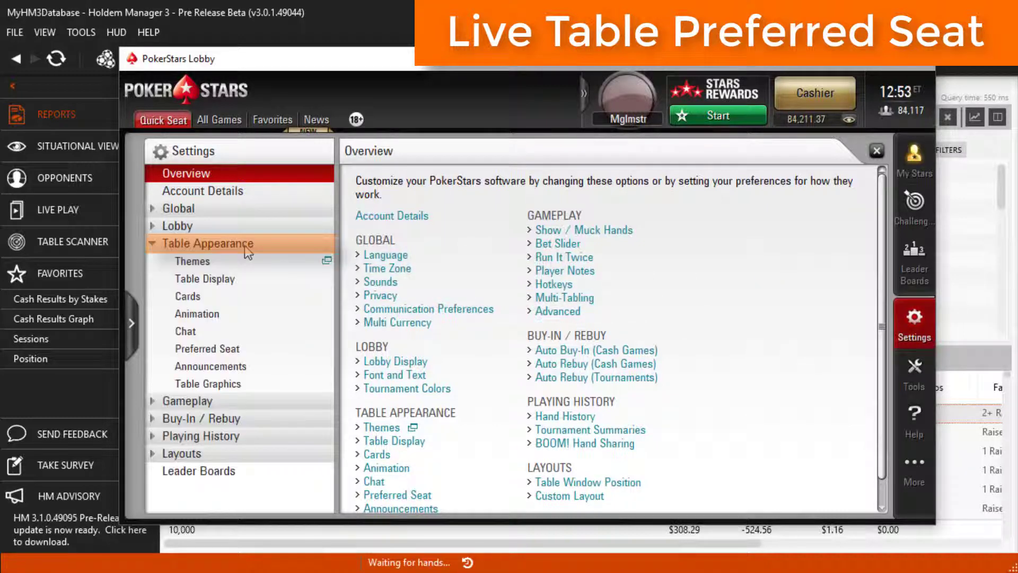
pyautogui.click(234, 351)
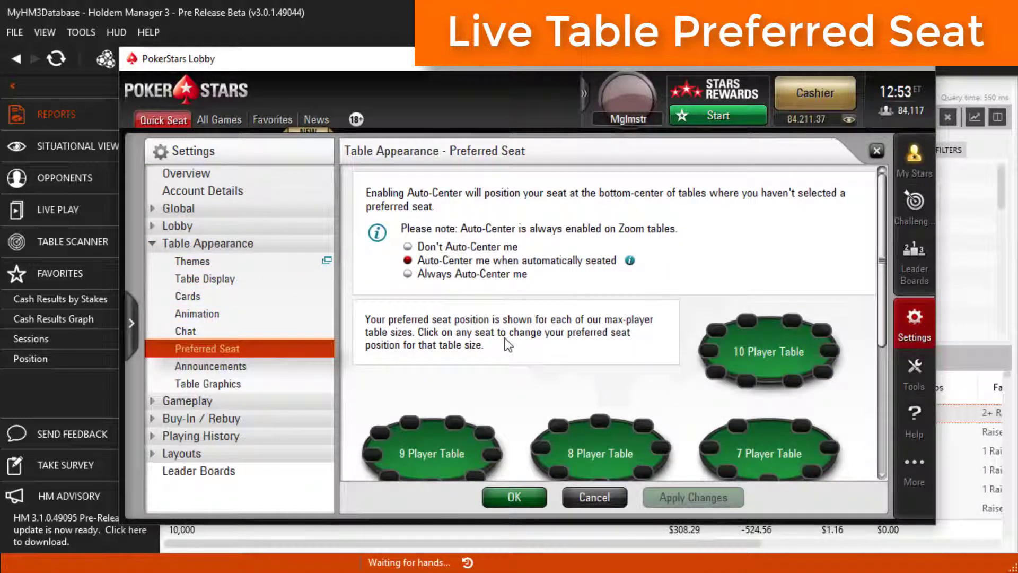
pyautogui.scroll(-1, 508, 345)
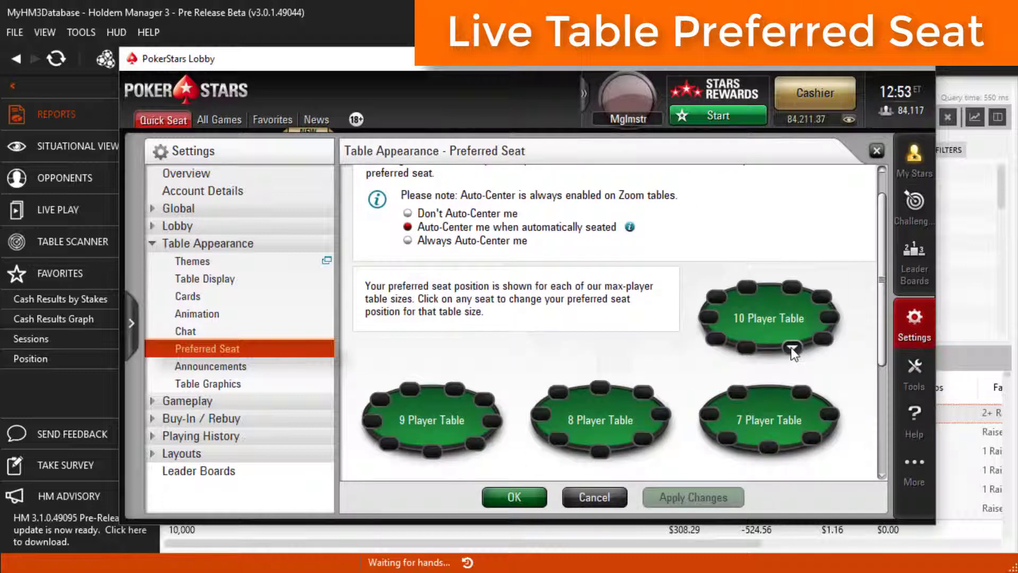
# Step: Choose the preferred seat on the 10-, 9-, 6- and 5-player tables
pyautogui.click(791, 350)
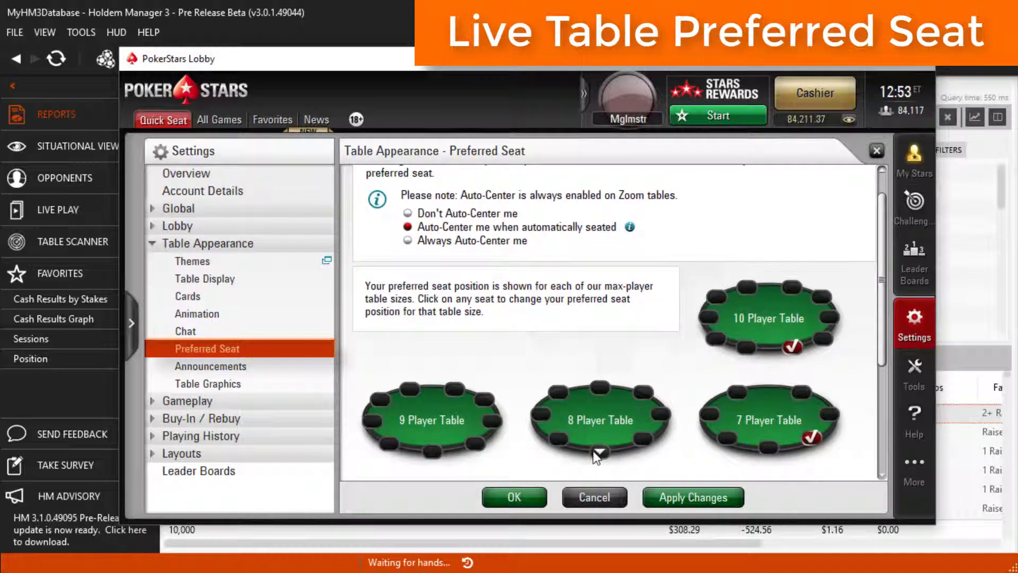
pyautogui.click(476, 444)
pyautogui.scroll(-4, 543, 365)
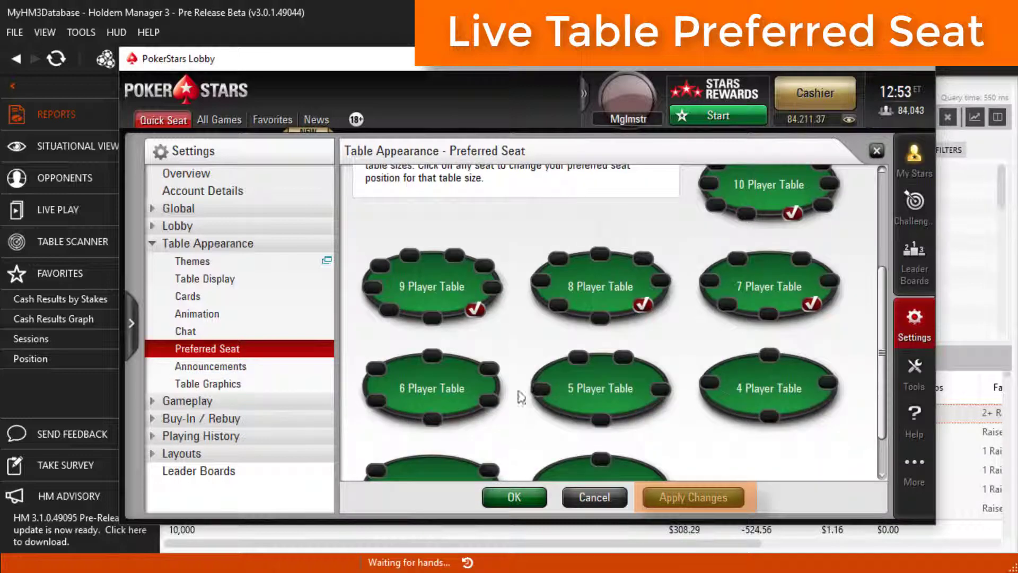
pyautogui.click(434, 419)
pyautogui.click(601, 419)
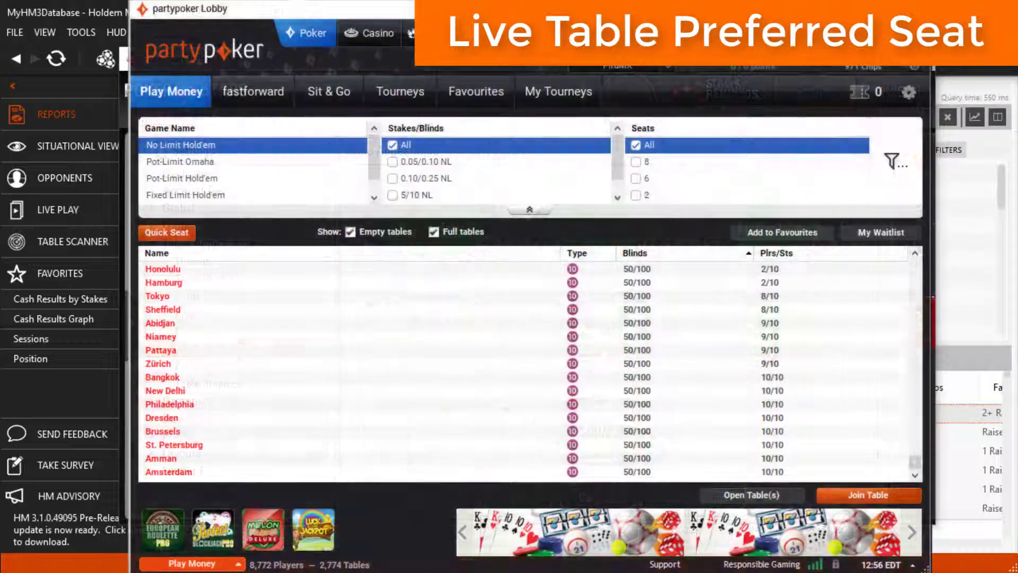
# Step: Open partypoker's Table options settings and move the lobby window aside
pyautogui.click(908, 91)
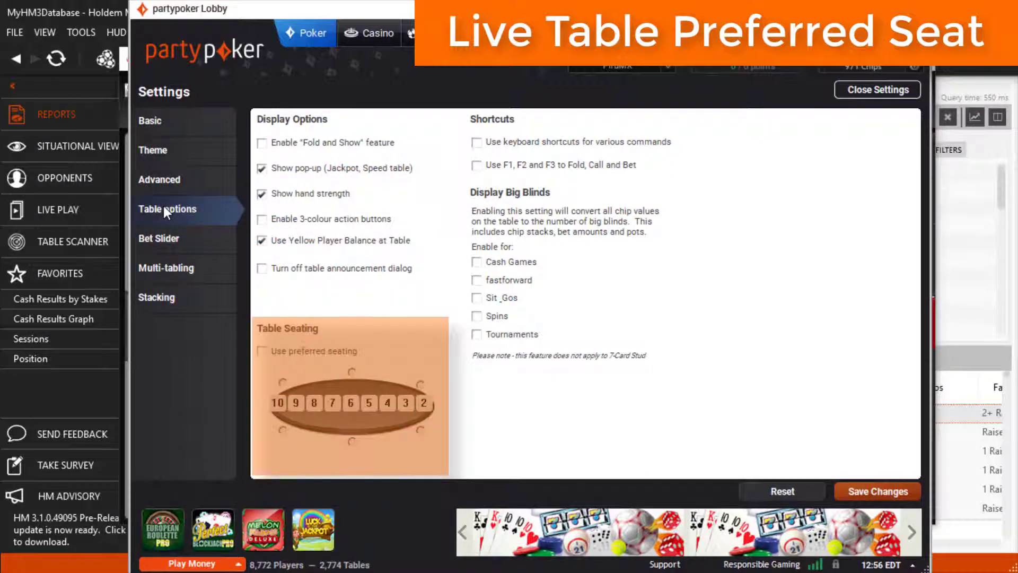
pyautogui.moveTo(569, 12); pyautogui.dragTo(591, 20)
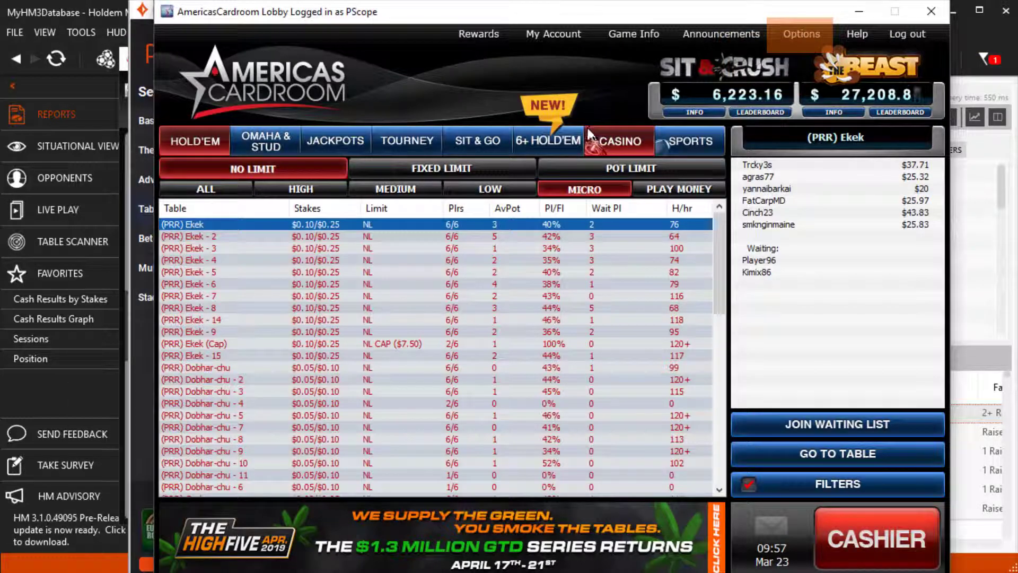
# Step: Open Americas Cardroom's Options > Table Options on the Preferred Seat tab
pyautogui.click(802, 33)
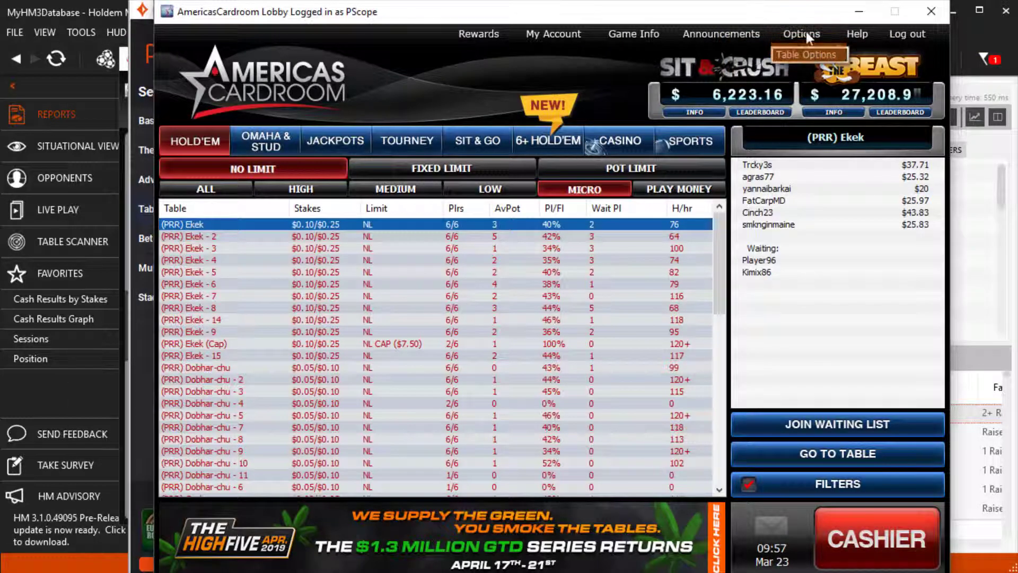
pyautogui.click(804, 53)
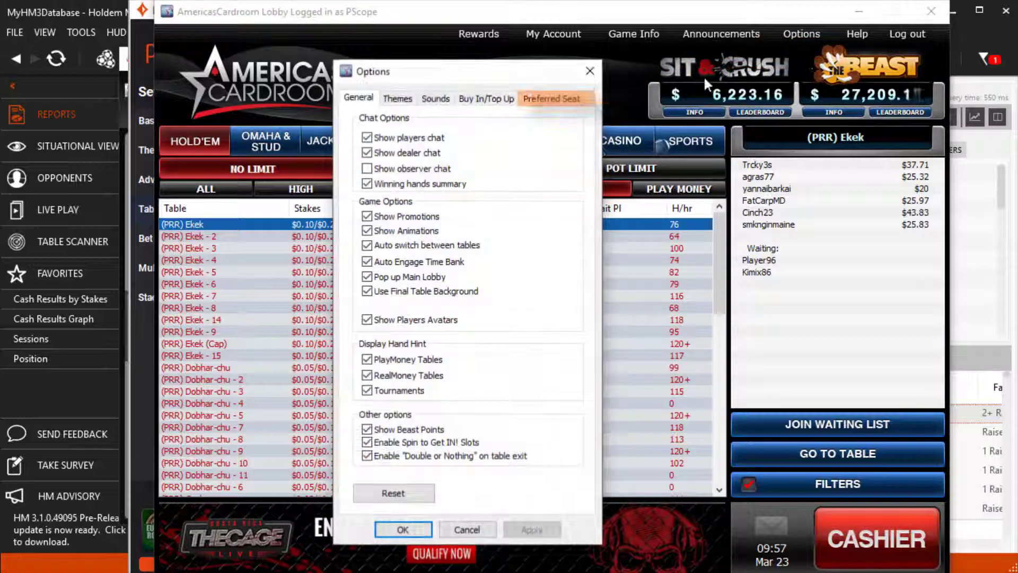
pyautogui.click(563, 103)
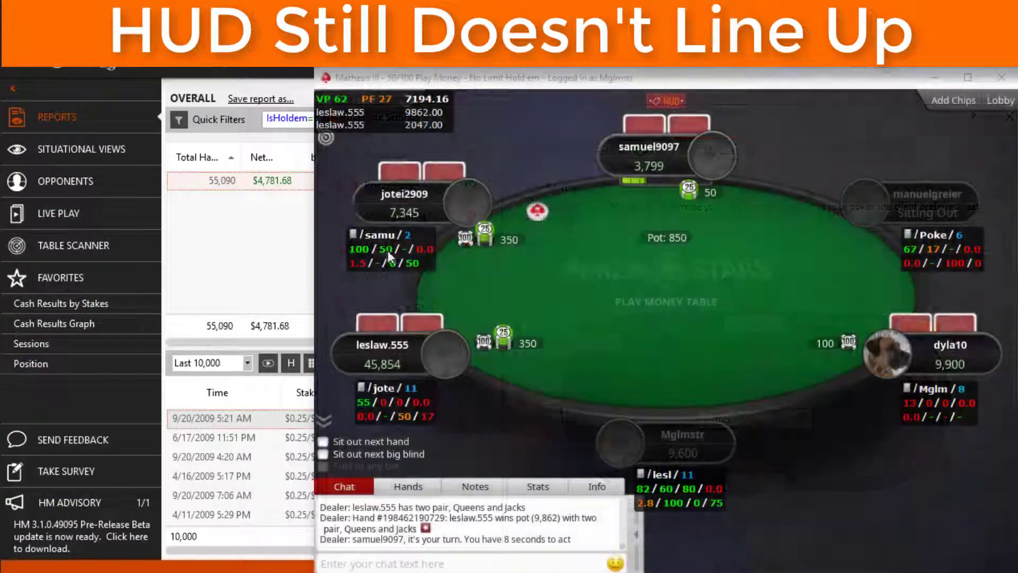
# Step: Drag the top, left, bottom and right HUD panels under their players, then save the layout
pyautogui.moveTo(388, 250); pyautogui.dragTo(620, 205)
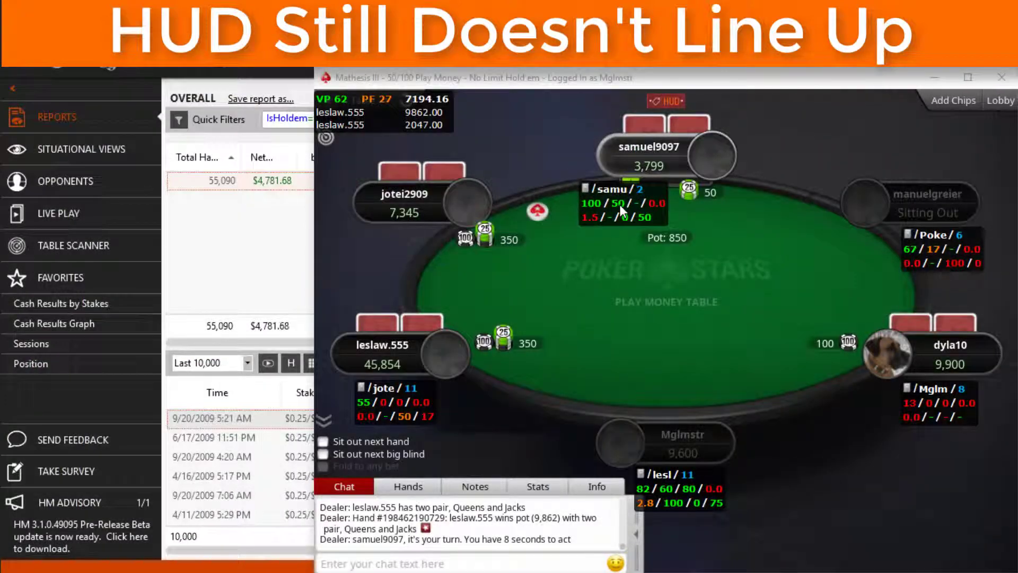
pyautogui.moveTo(383, 400); pyautogui.dragTo(385, 246)
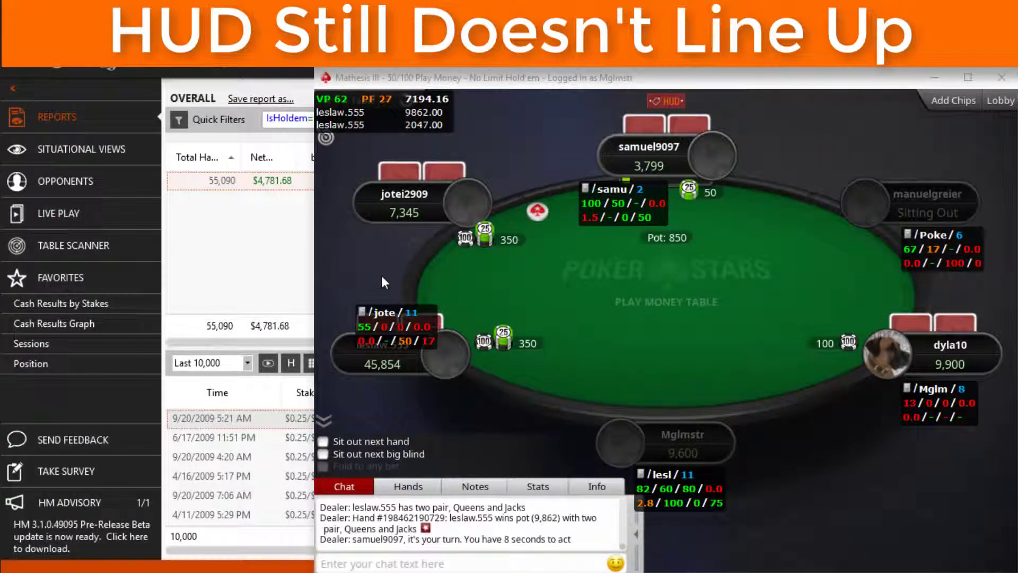
pyautogui.moveTo(656, 488); pyautogui.dragTo(378, 394)
pyautogui.moveTo(923, 387); pyautogui.dragTo(660, 475)
pyautogui.moveTo(922, 229); pyautogui.dragTo(921, 383)
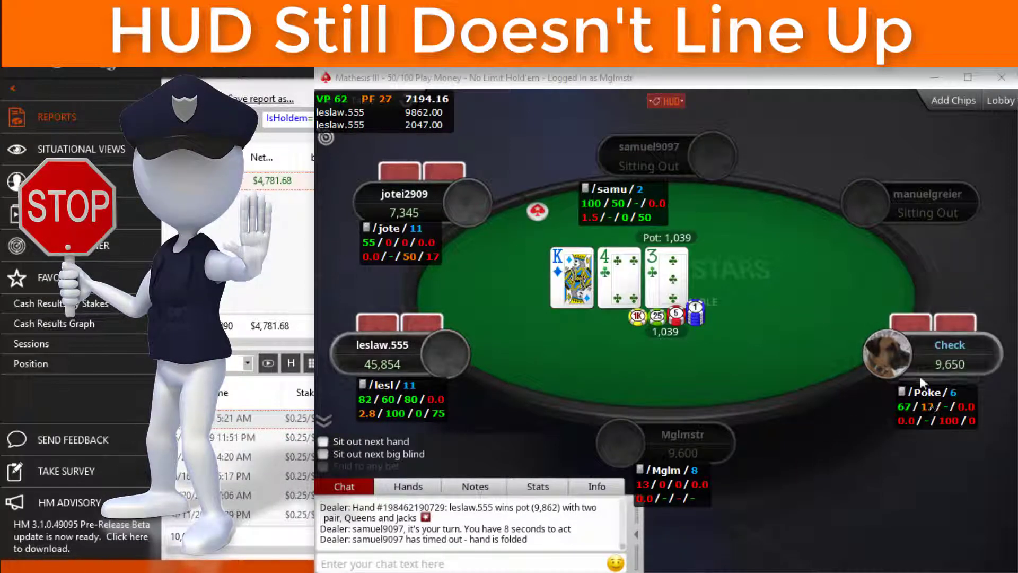
pyautogui.click(670, 99)
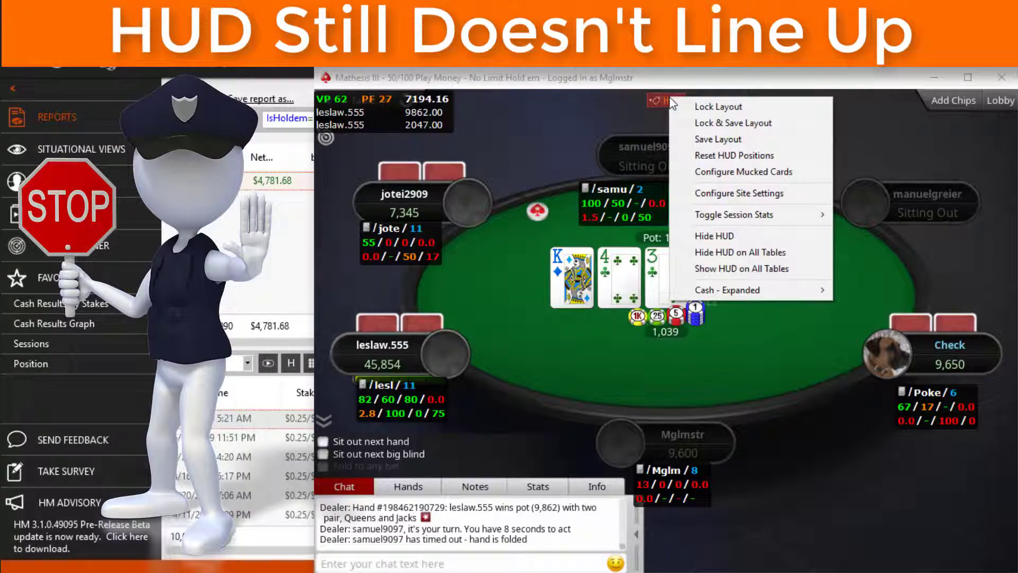
pyautogui.click(757, 141)
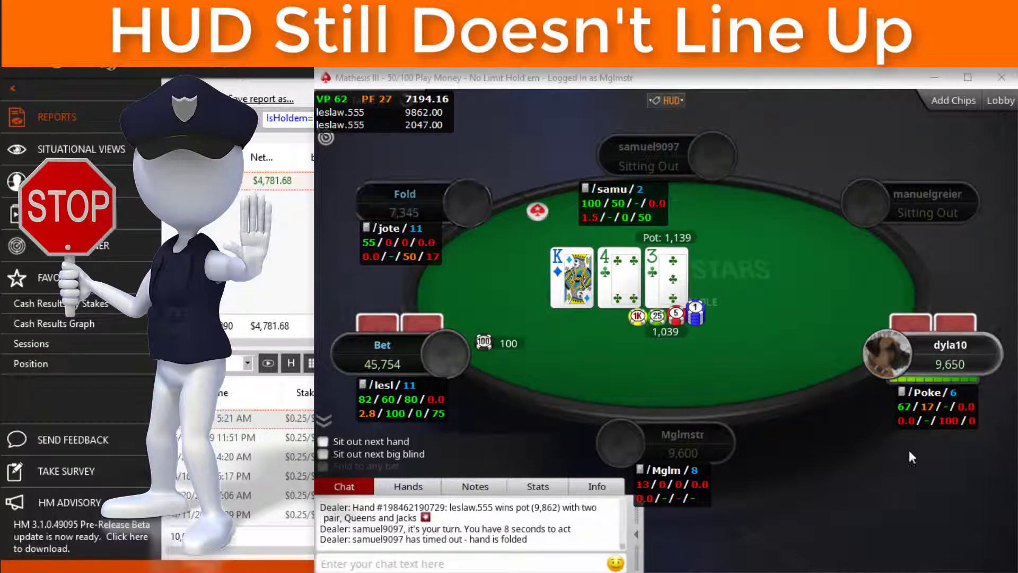